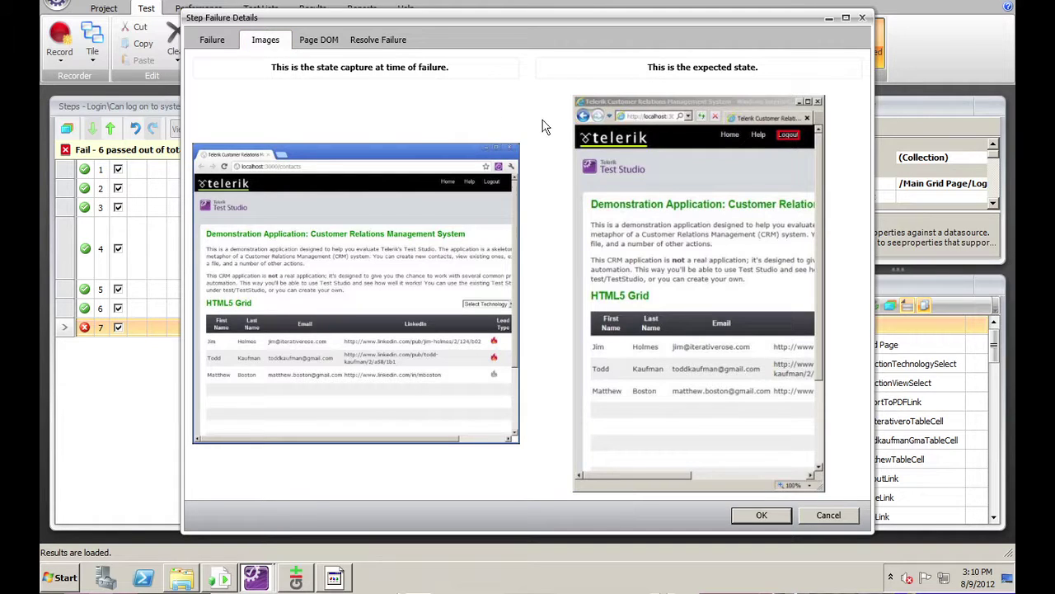
Review the failed step's page DOM, failure-resolution options and failure summary.
{"action": "left_click", "coordinate": [328, 46]}
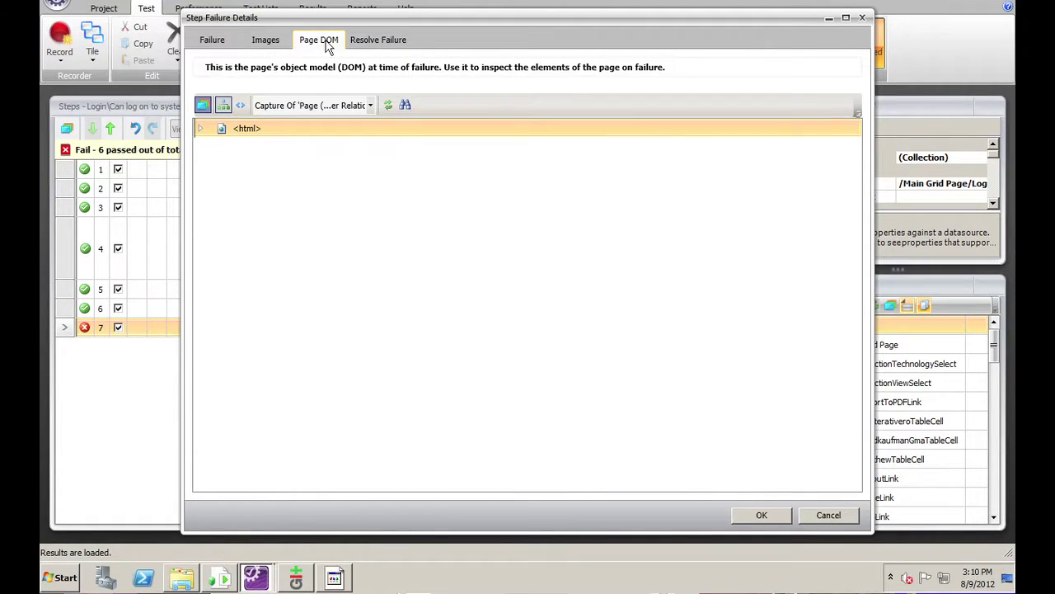
{"action": "left_click", "coordinate": [367, 46]}
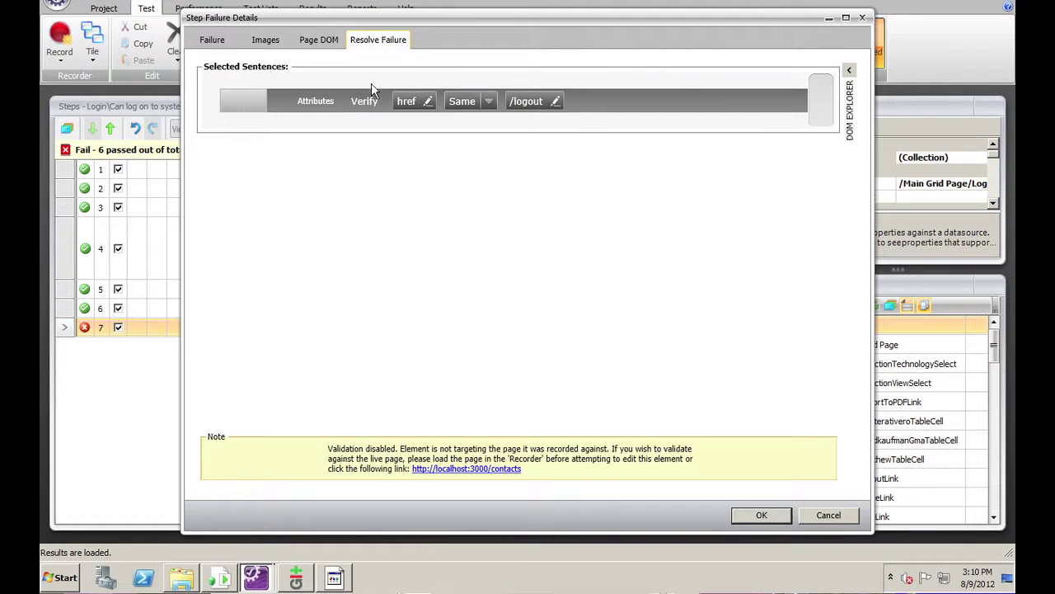
{"action": "left_click", "coordinate": [214, 43]}
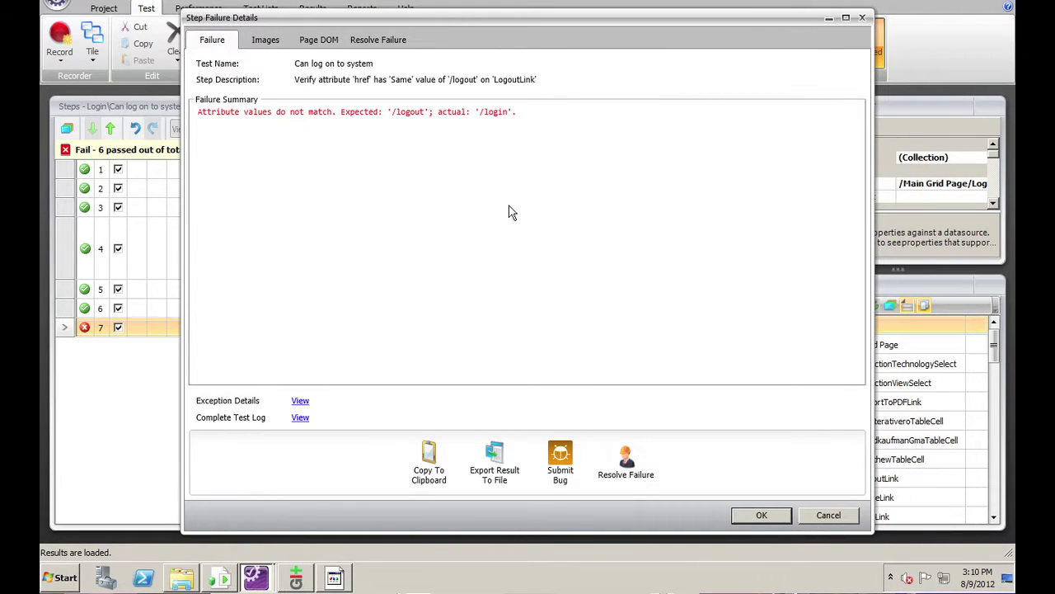
Submit a bug titled "Logout link pointing to login instead of logout" to Team Foundation Server with the failure details attached.
{"action": "left_click", "coordinate": [566, 455]}
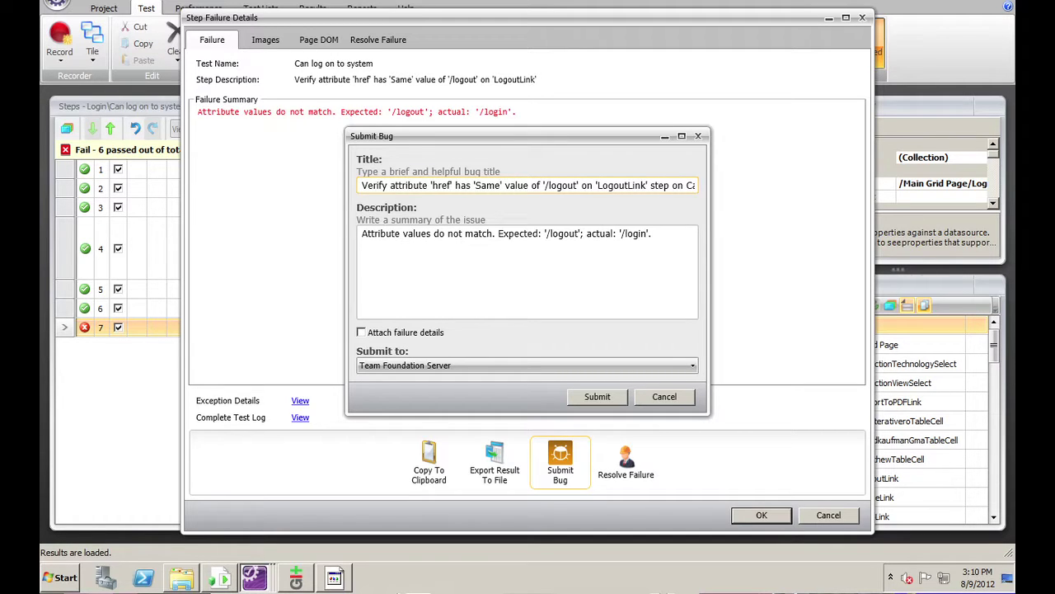
{"action": "key", "text": "Tab"}
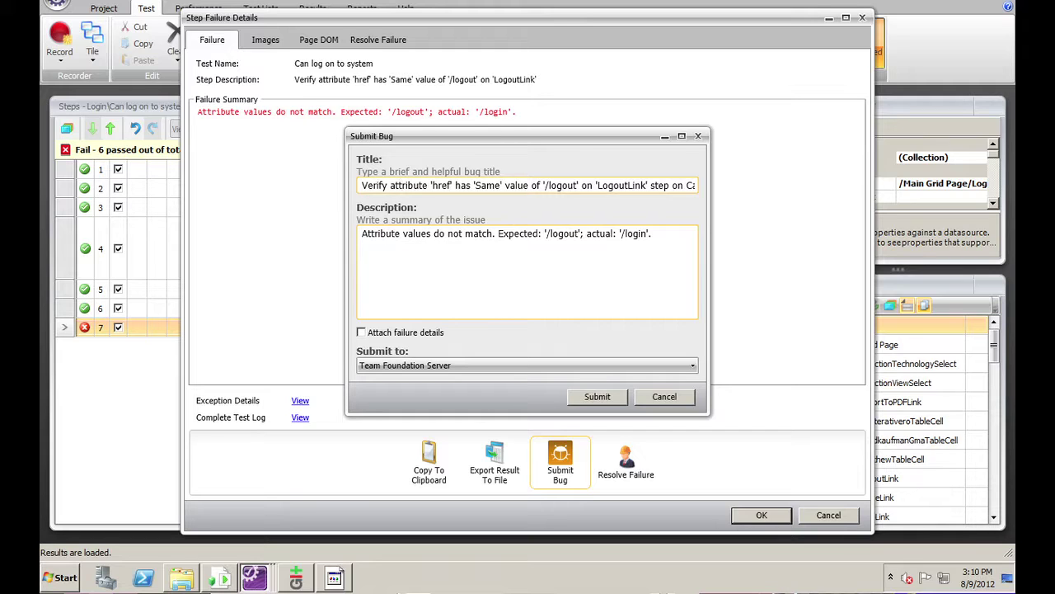
{"action": "triple_click", "coordinate": [403, 185]}
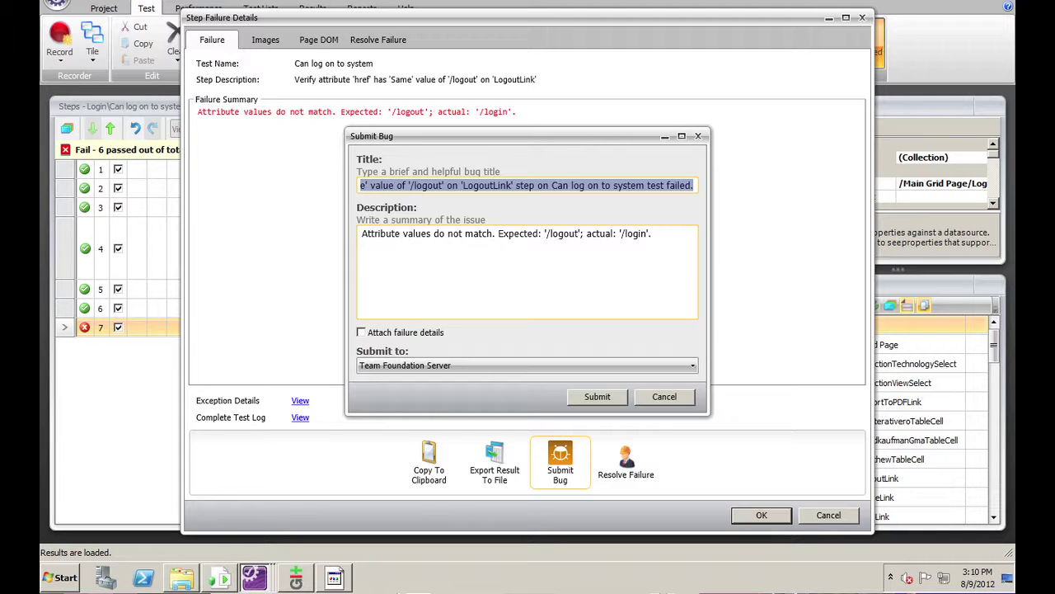
{"action": "type", "text": "Logout link pointing to login instead of logout"}
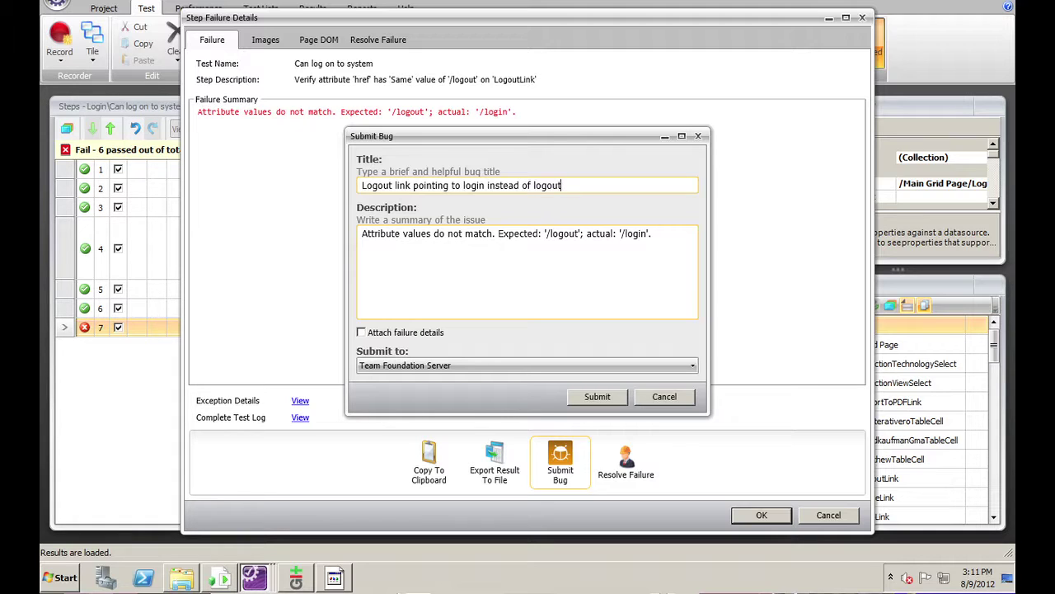
{"action": "left_click", "coordinate": [361, 333]}
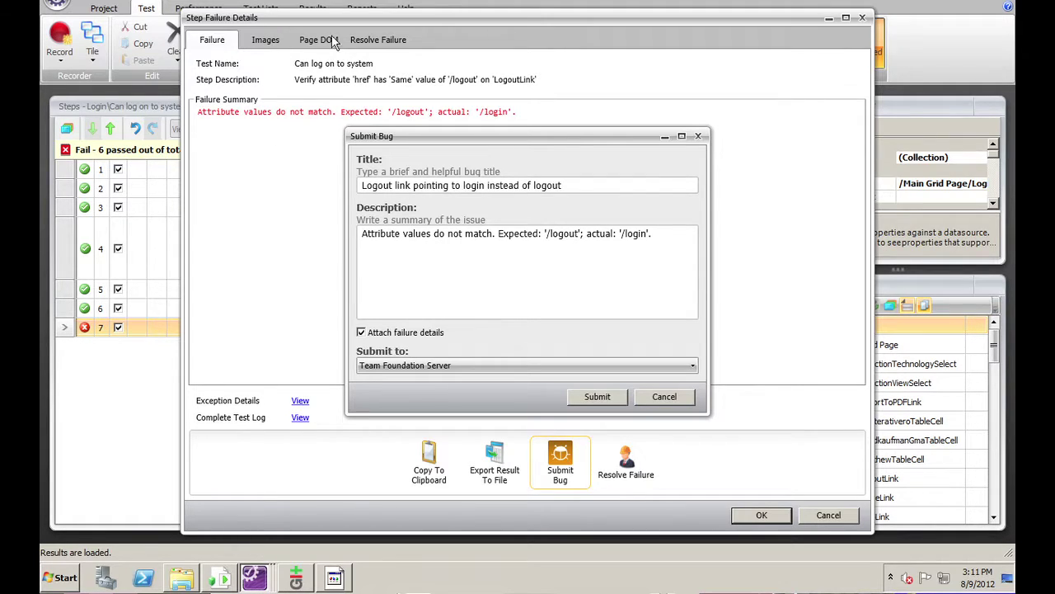
{"action": "left_click", "coordinate": [408, 368]}
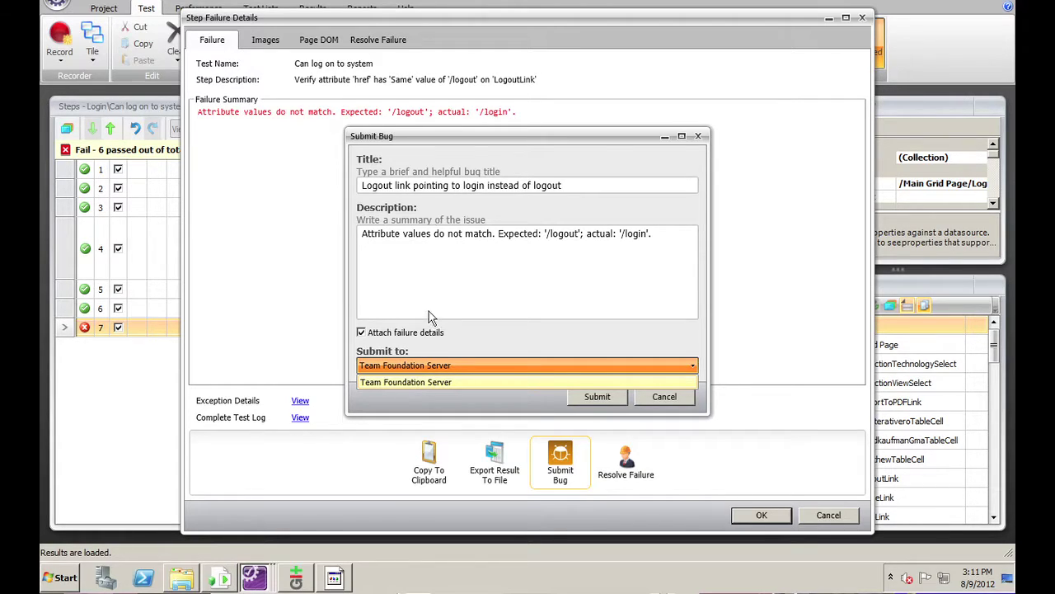
{"action": "left_click", "coordinate": [492, 402]}
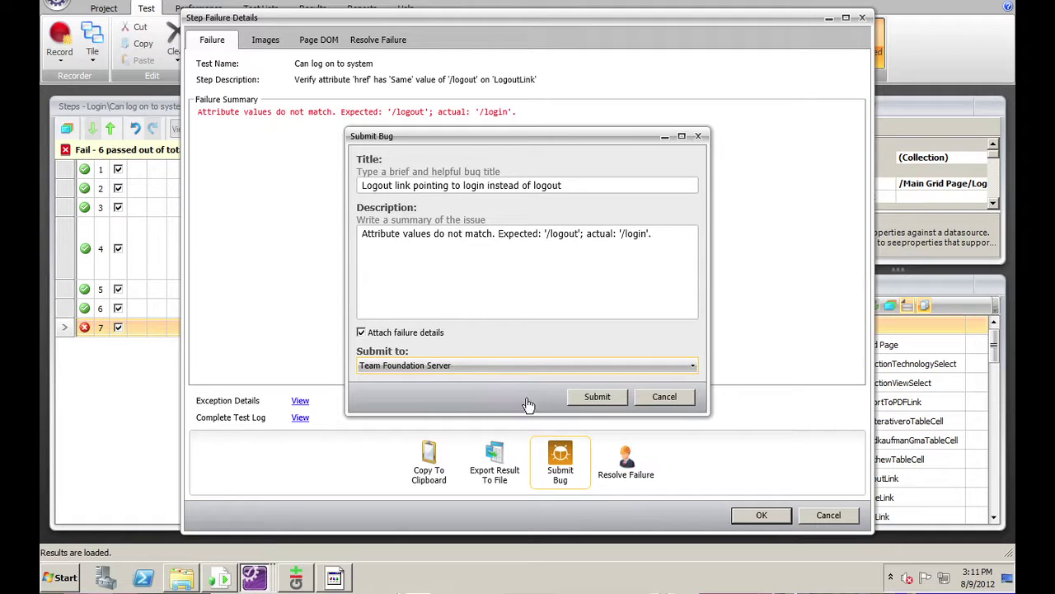
{"action": "left_click", "coordinate": [597, 397]}
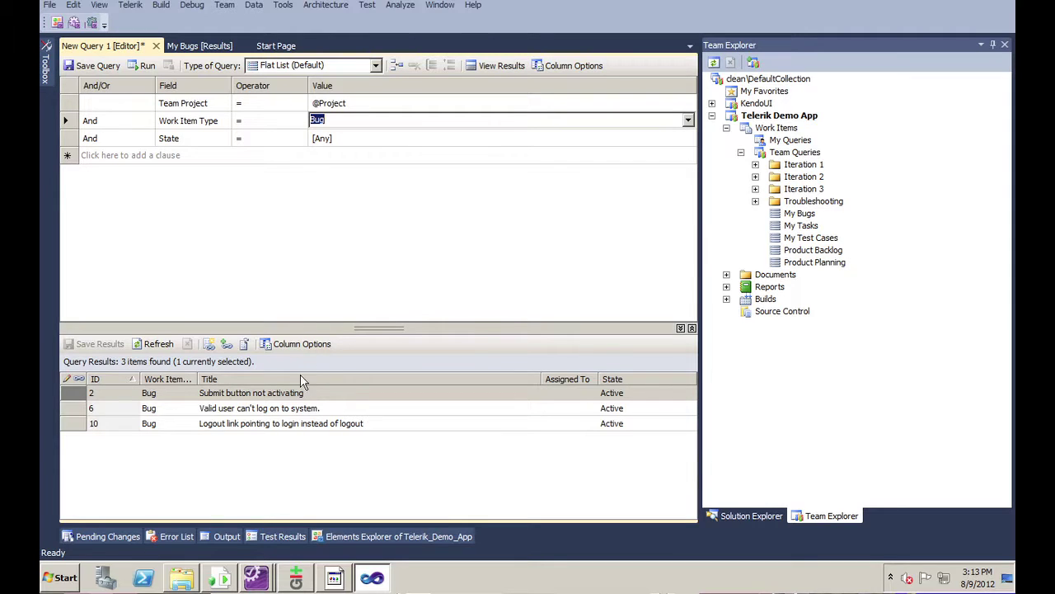
In Visual Studio, open the bug "Logout link pointing to login instead of logout" from the query results and show its attachments.
{"action": "left_click", "coordinate": [294, 423]}
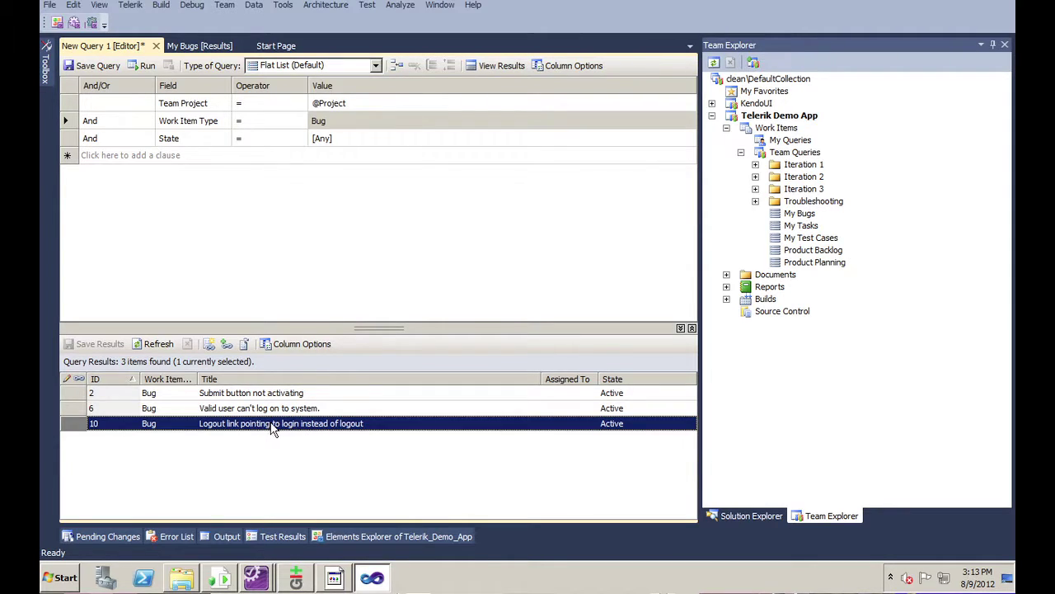
{"action": "double_click", "coordinate": [272, 423]}
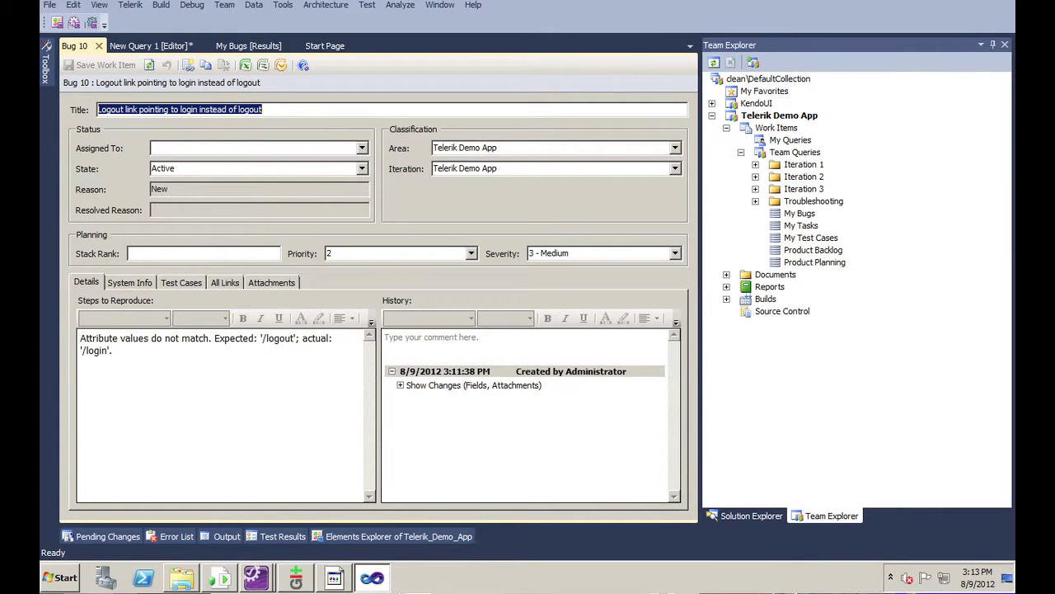
{"action": "left_click", "coordinate": [272, 282]}
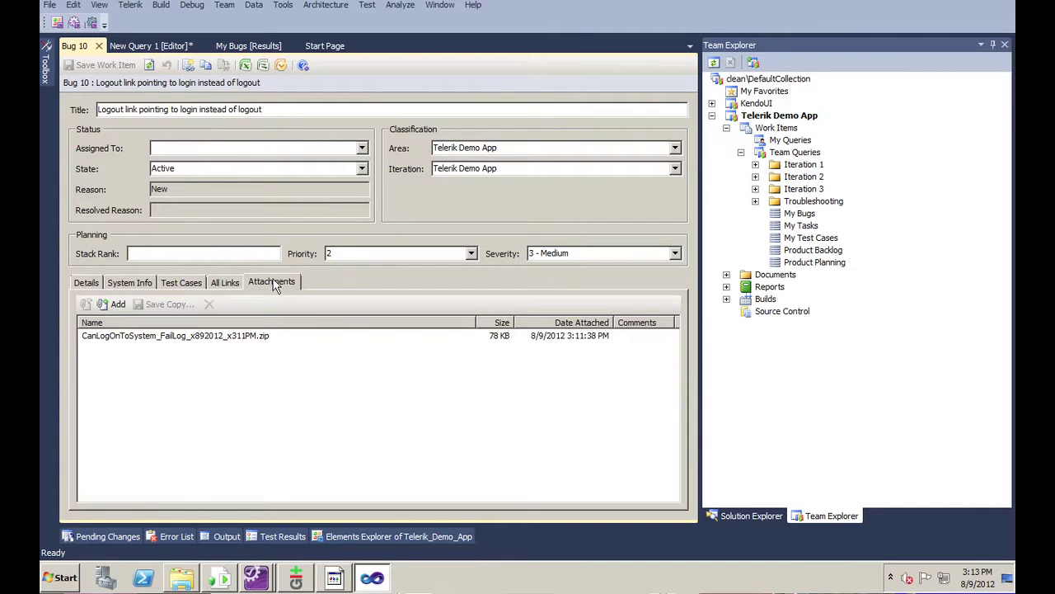
Save a copy of the attached CanLogOnToSystem_FailLog_x892012_x311PM.zip to d:\temp\.
{"action": "left_click", "coordinate": [238, 343]}
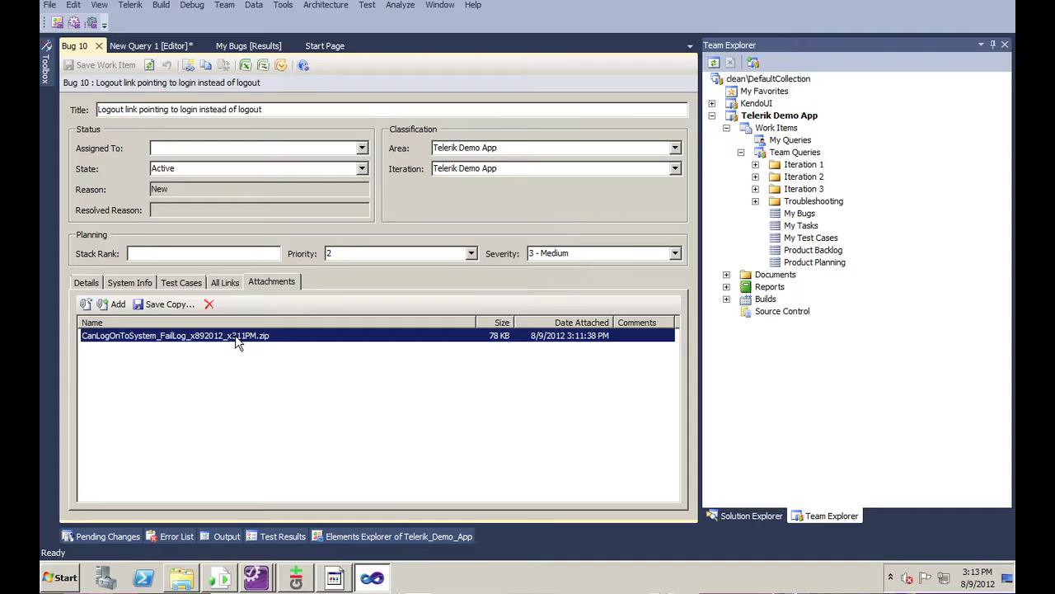
{"action": "left_click", "coordinate": [157, 310]}
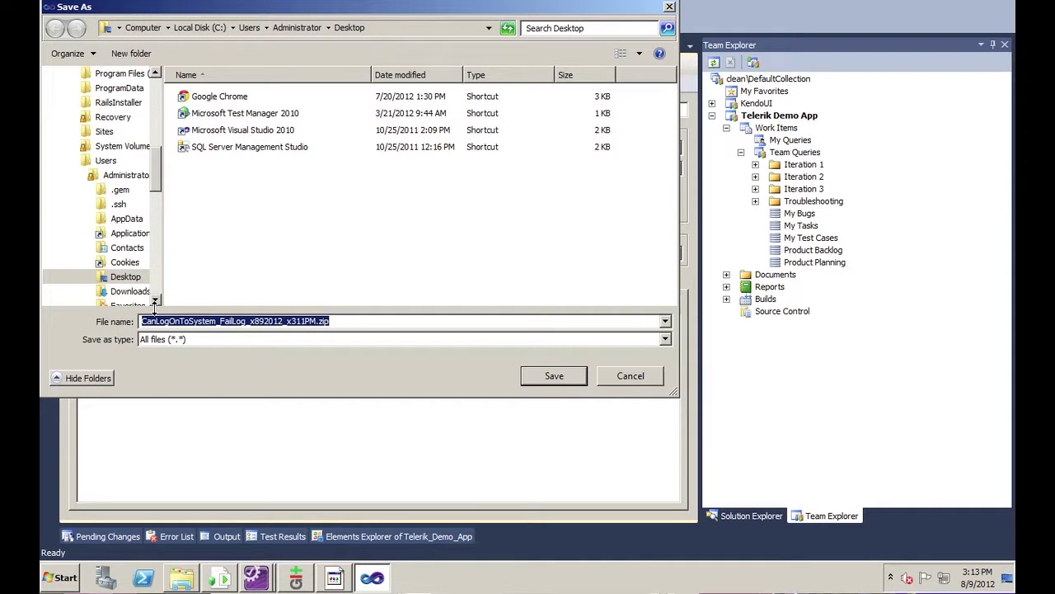
{"action": "key", "text": "Home"}
{"action": "type", "text": "d:\\temp\\"}
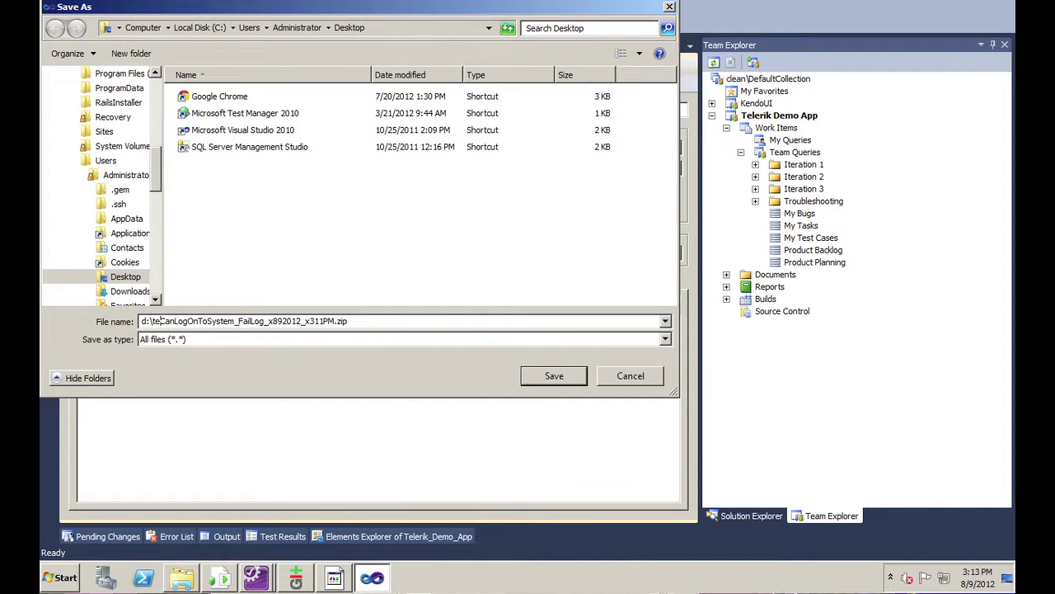
{"action": "key", "text": "Return"}
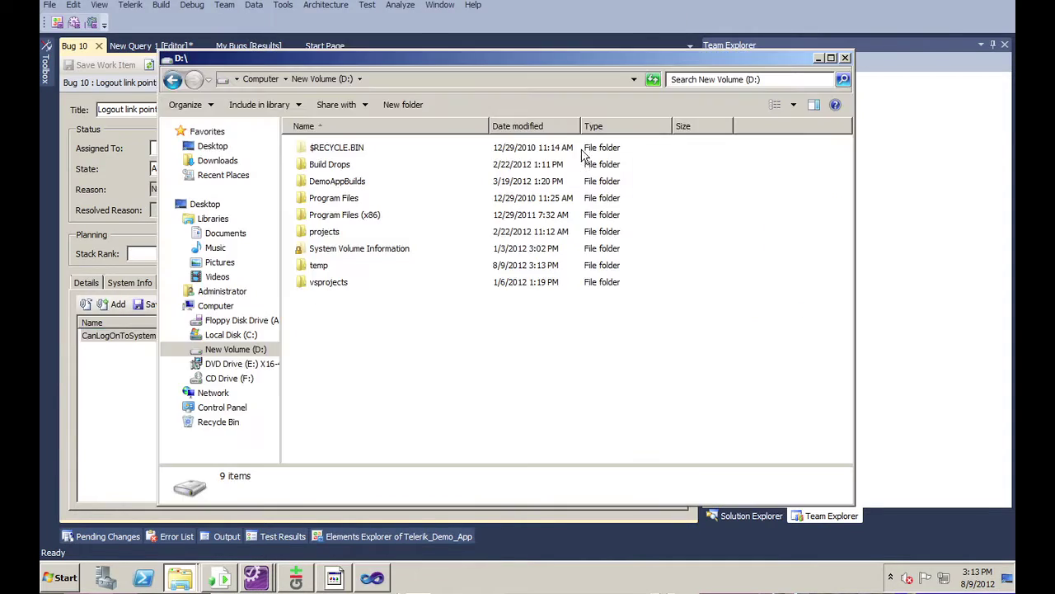
In Windows Explorer, open the saved fail log zip in D:\temp and look at ImageOnFailure.png among its contents.
{"action": "left_click", "coordinate": [319, 265]}
{"action": "double_click", "coordinate": [319, 265]}
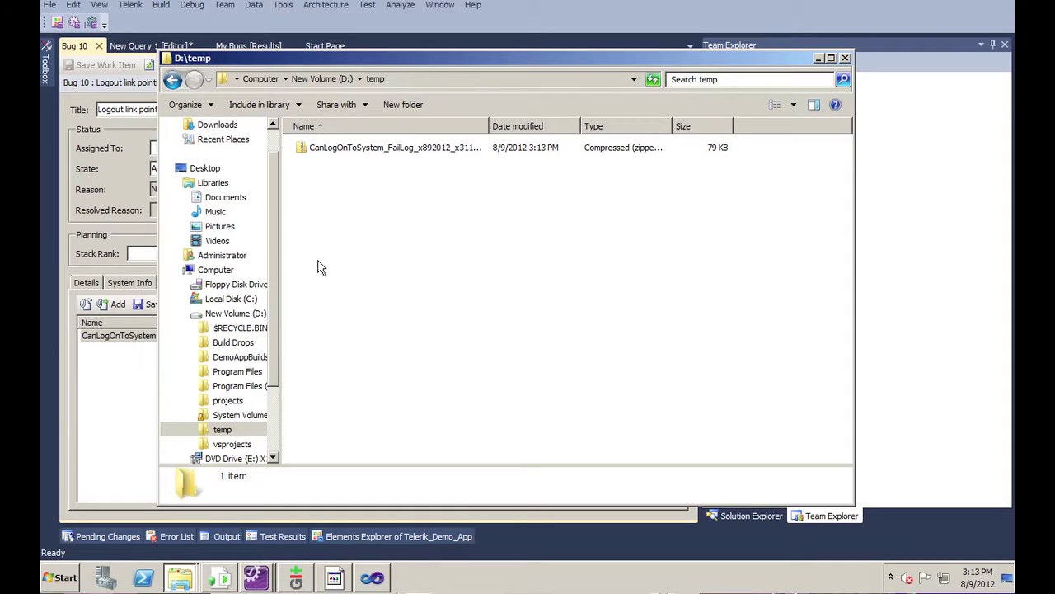
{"action": "left_click", "coordinate": [369, 153]}
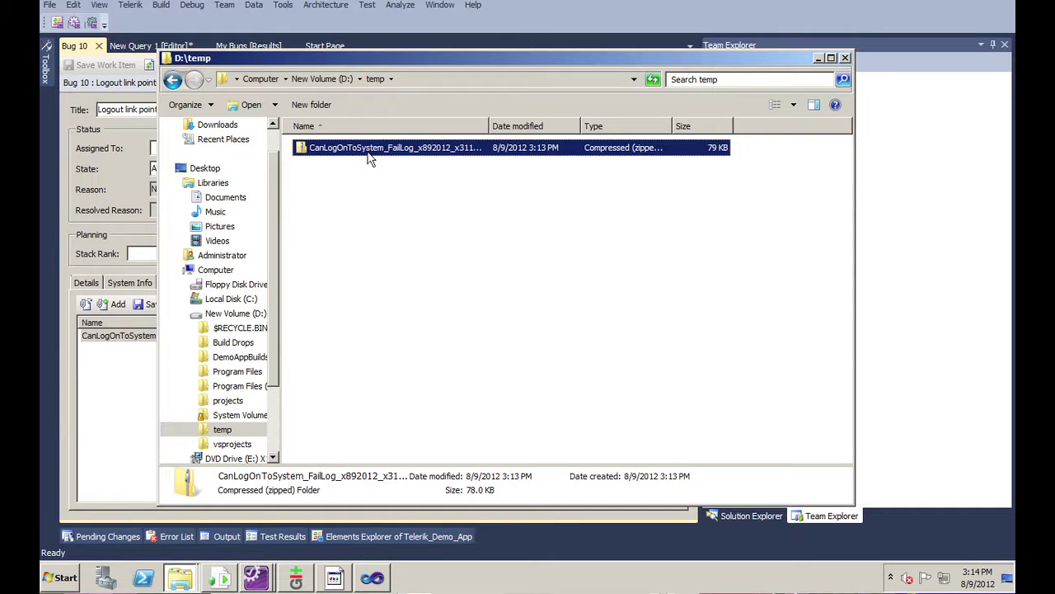
{"action": "double_click", "coordinate": [369, 153]}
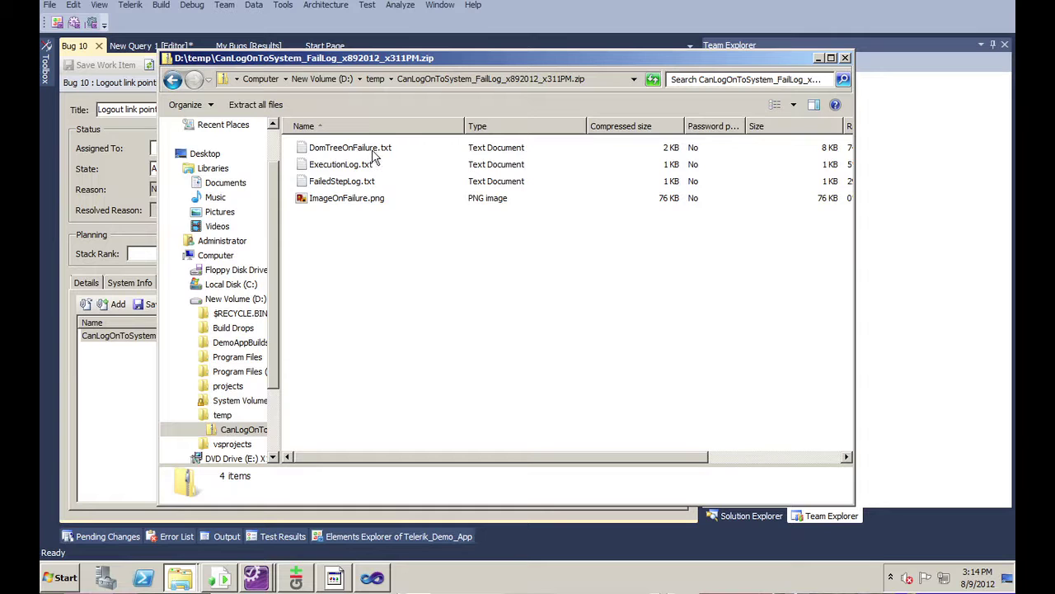
{"action": "left_click", "coordinate": [380, 205]}
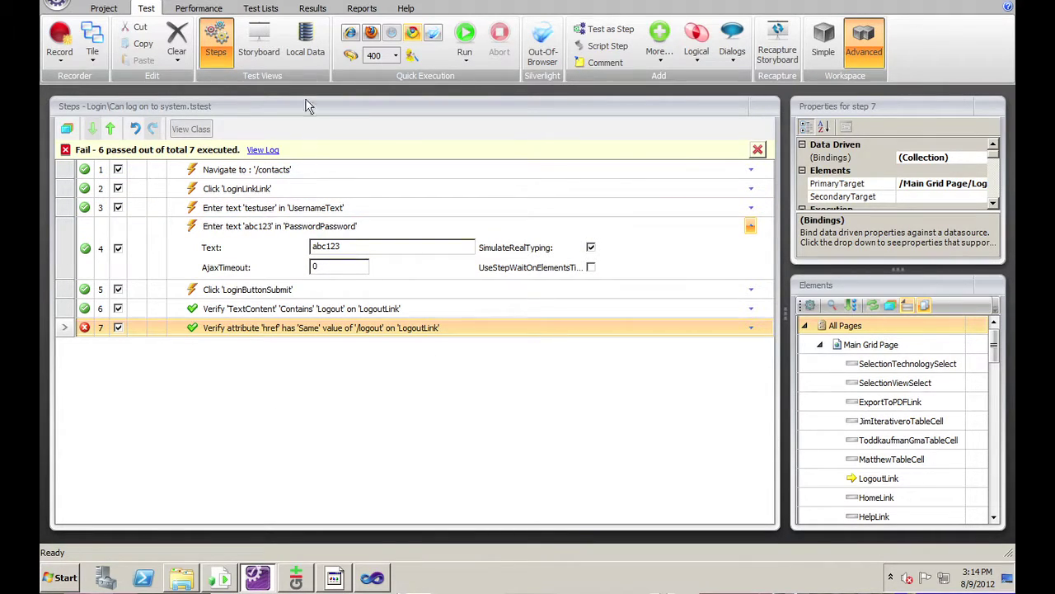
In Test Studio, open the Login Tests 8/9/2012 3:05 PM results and show the failure details of the LogoutLink text verification step.
{"action": "left_click", "coordinate": [263, 13]}
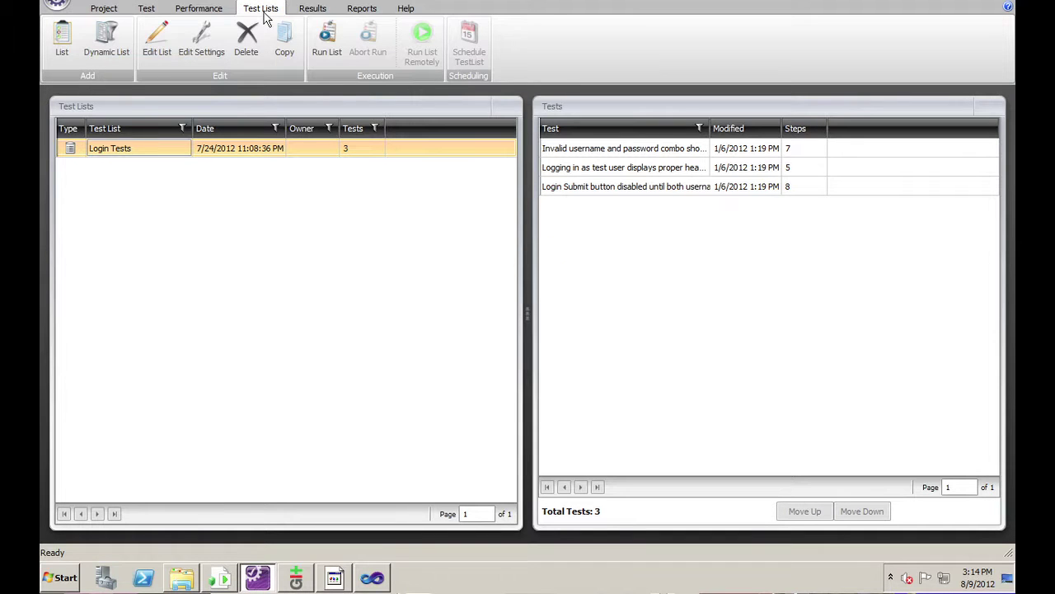
{"action": "left_click", "coordinate": [315, 11]}
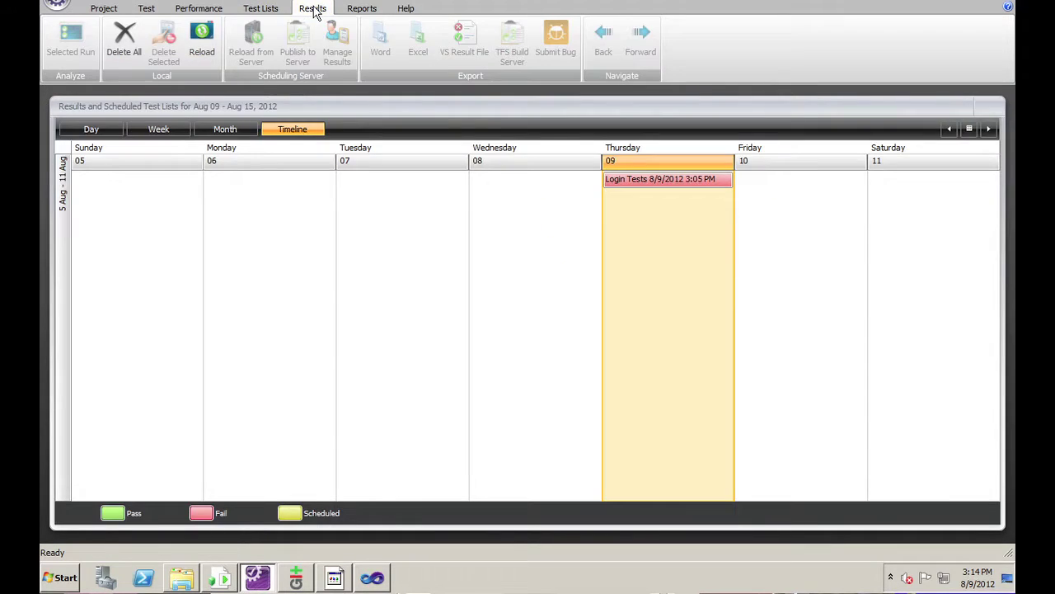
{"action": "double_click", "coordinate": [638, 179]}
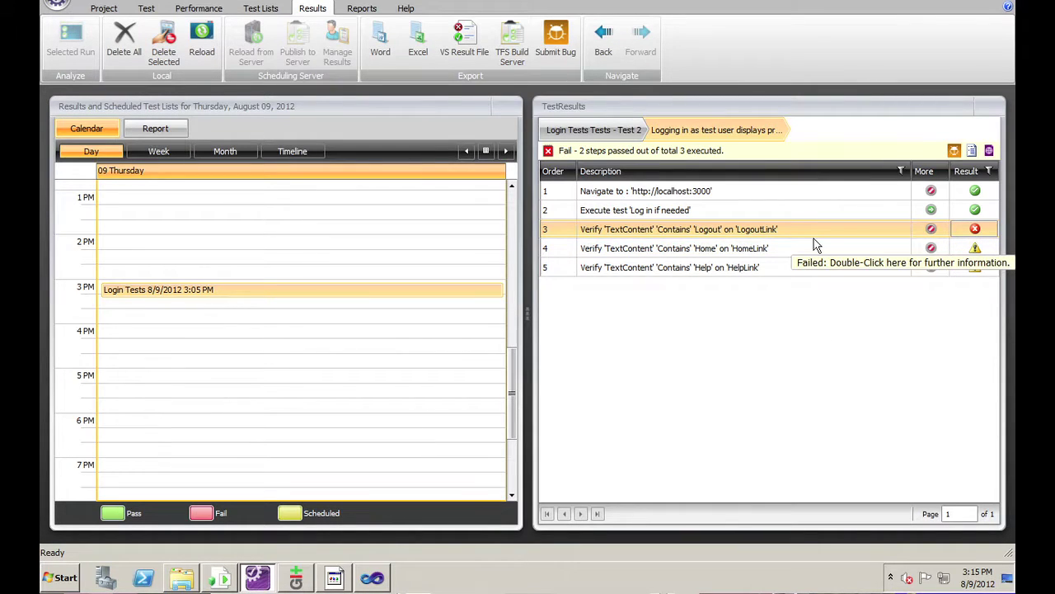
{"action": "left_click", "coordinate": [884, 234]}
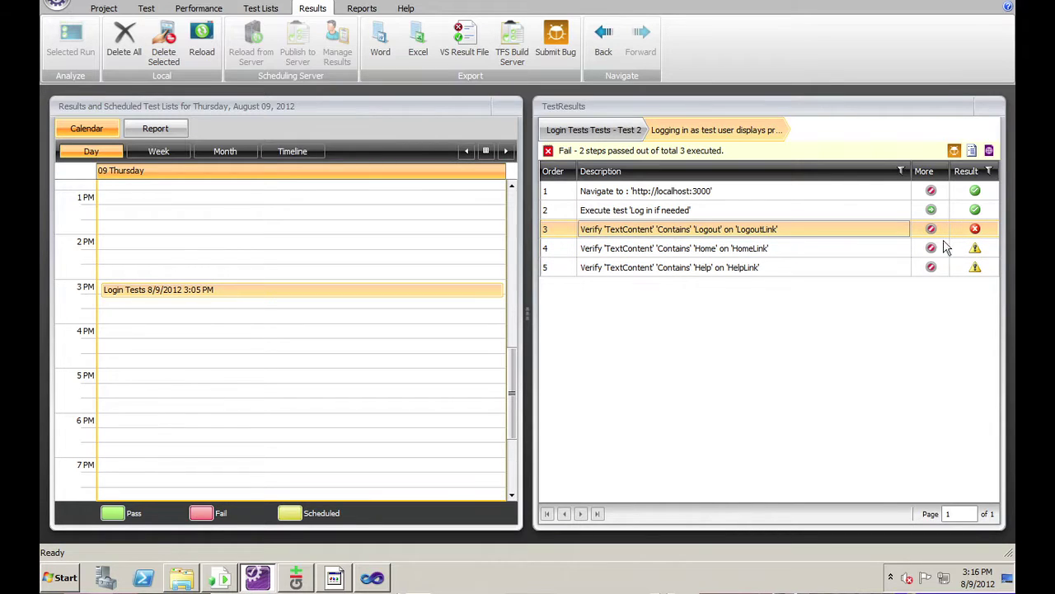
{"action": "double_click", "coordinate": [978, 236]}
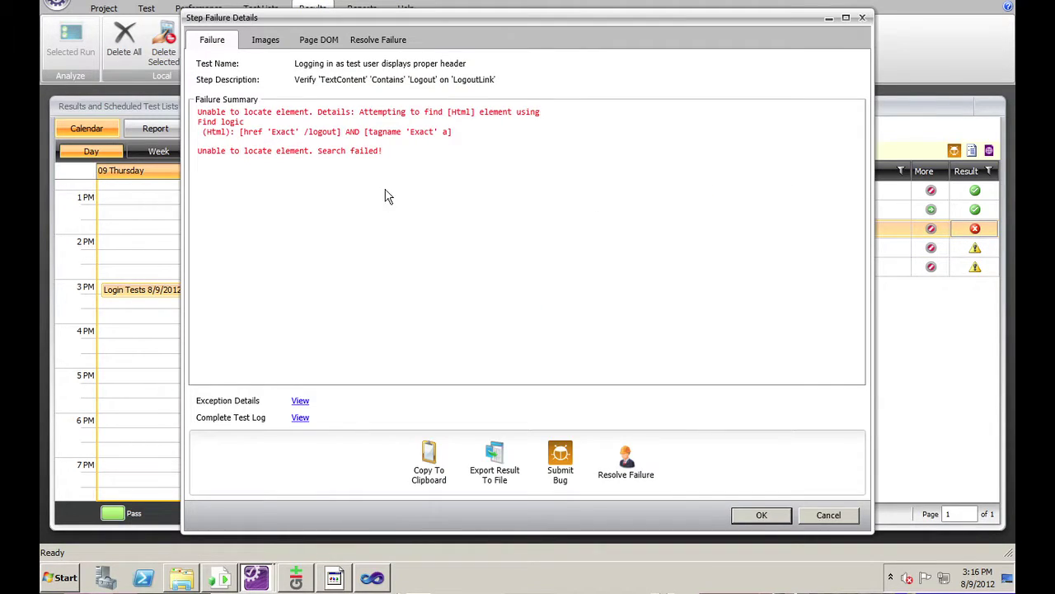
Review the failure images and page DOM for the LogoutLink text verification, ending on the failure summary.
{"action": "left_click", "coordinate": [271, 46]}
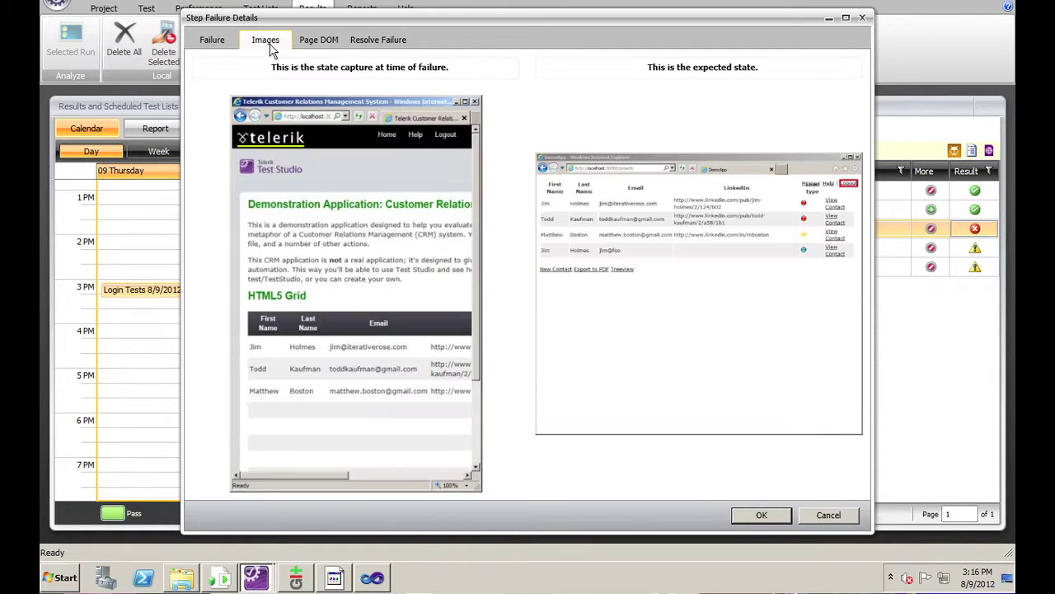
{"action": "left_click", "coordinate": [317, 43]}
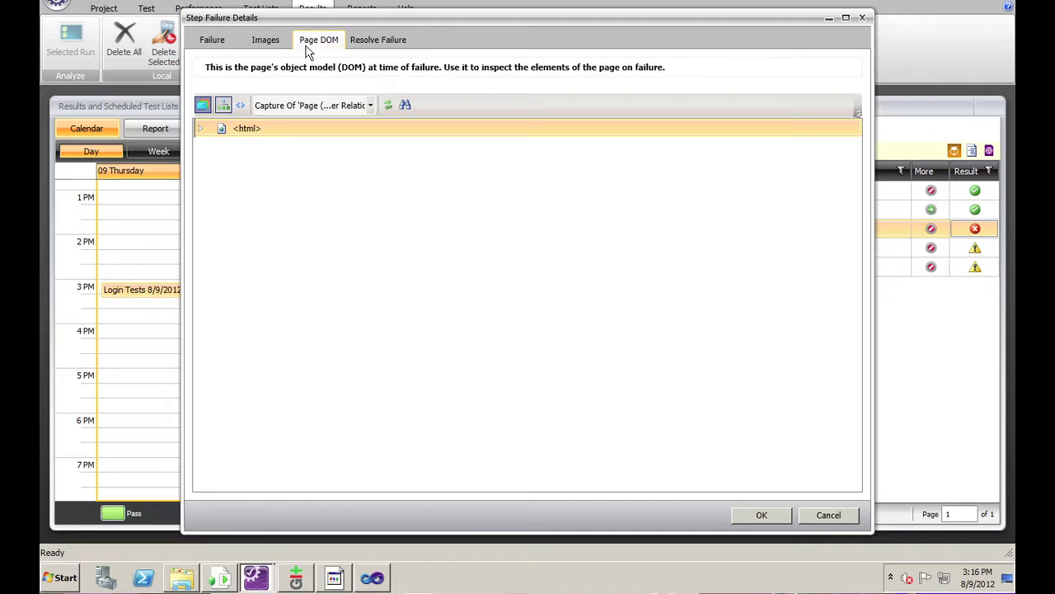
{"action": "left_click", "coordinate": [206, 40]}
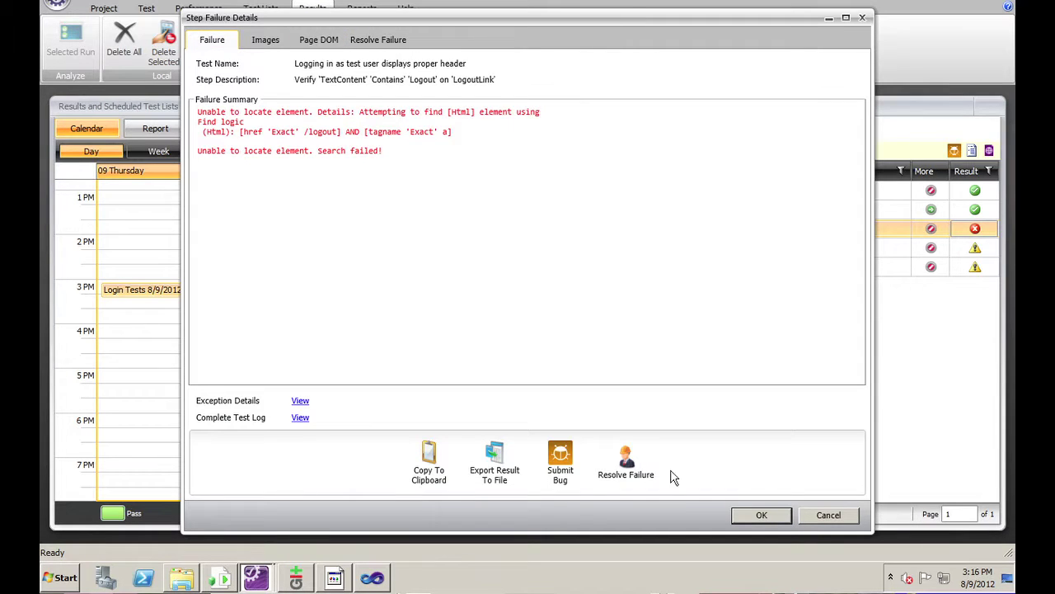
Submit a bug titled "Logout link pointing to wrong destination." to Team Foundation Server with the failure details attached.
{"action": "left_click", "coordinate": [541, 462]}
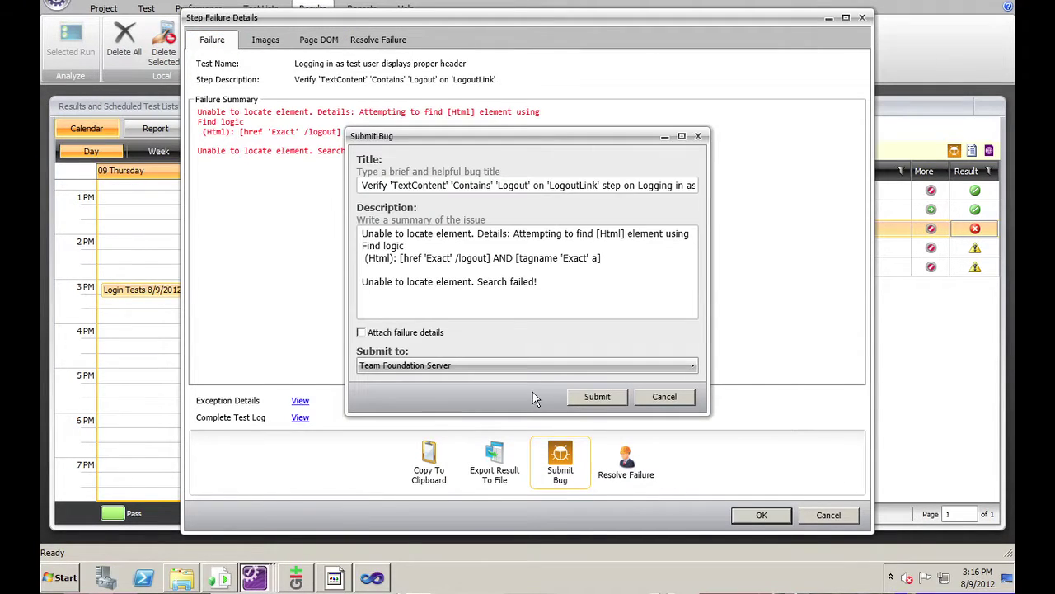
{"action": "left_click", "coordinate": [528, 184]}
{"action": "type", "text": "Logout link pointing to wrong destination."}
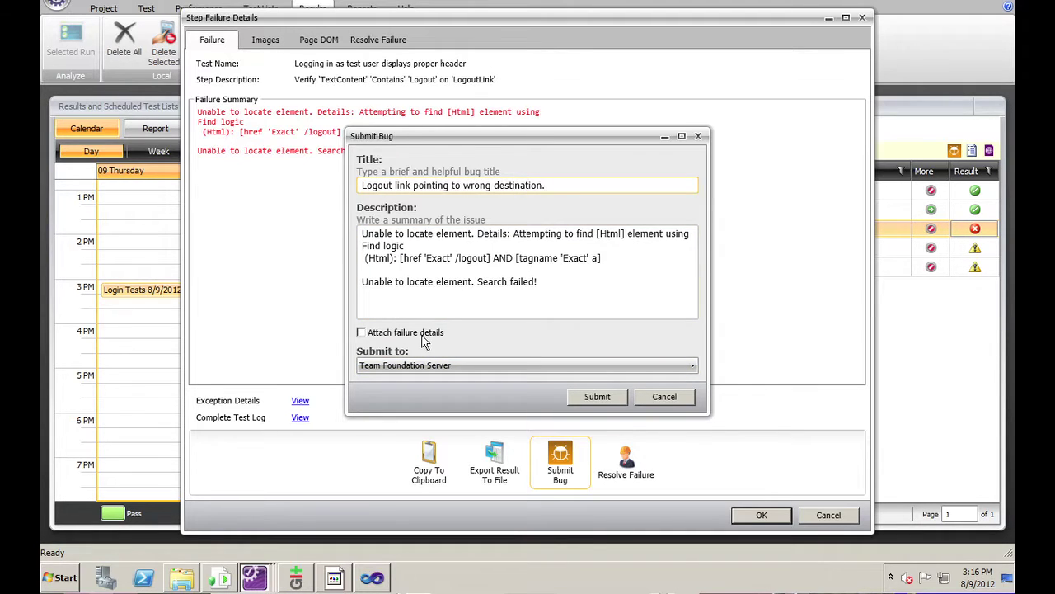
{"action": "left_click", "coordinate": [598, 398]}
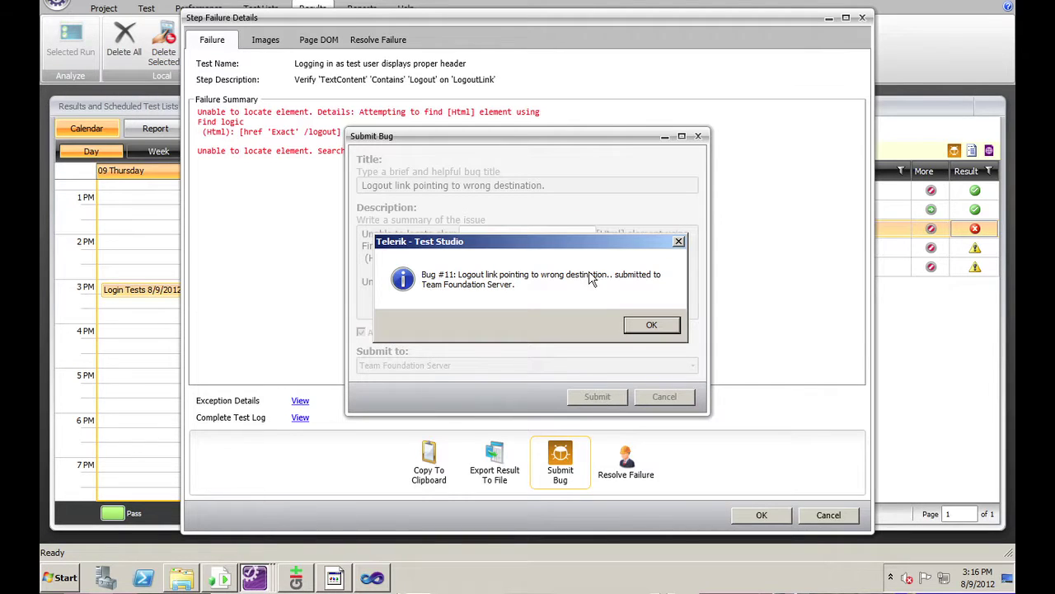
{"action": "left_click", "coordinate": [645, 326]}
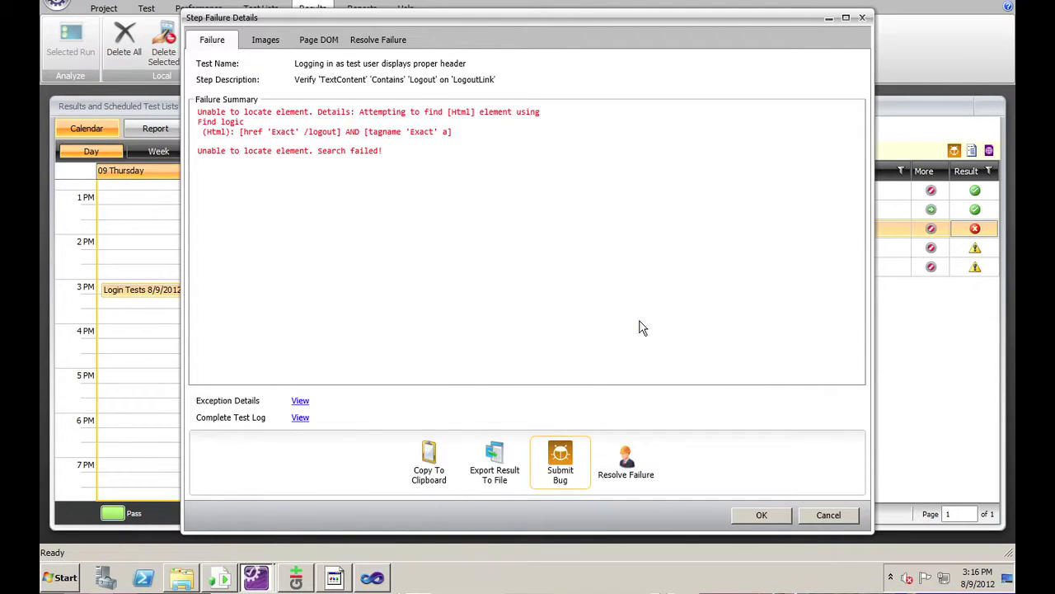
In Visual Studio, rerun the New Query 1 bug query and open the bug "Logout link pointing to wrong destination.".
{"action": "key", "text": "alt+Tab"}
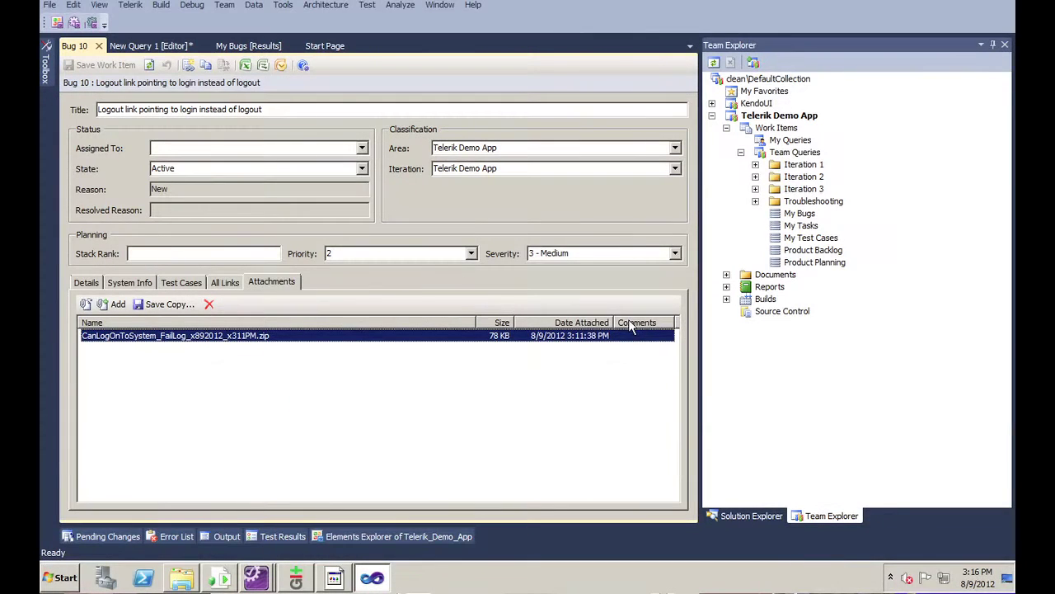
{"action": "left_click", "coordinate": [148, 45]}
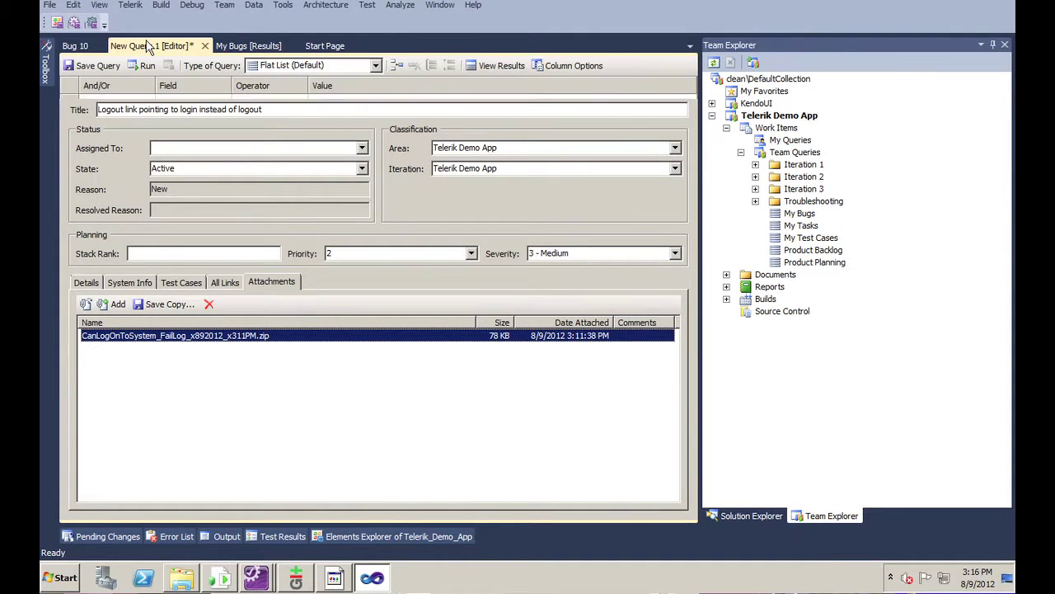
{"action": "left_click", "coordinate": [142, 67]}
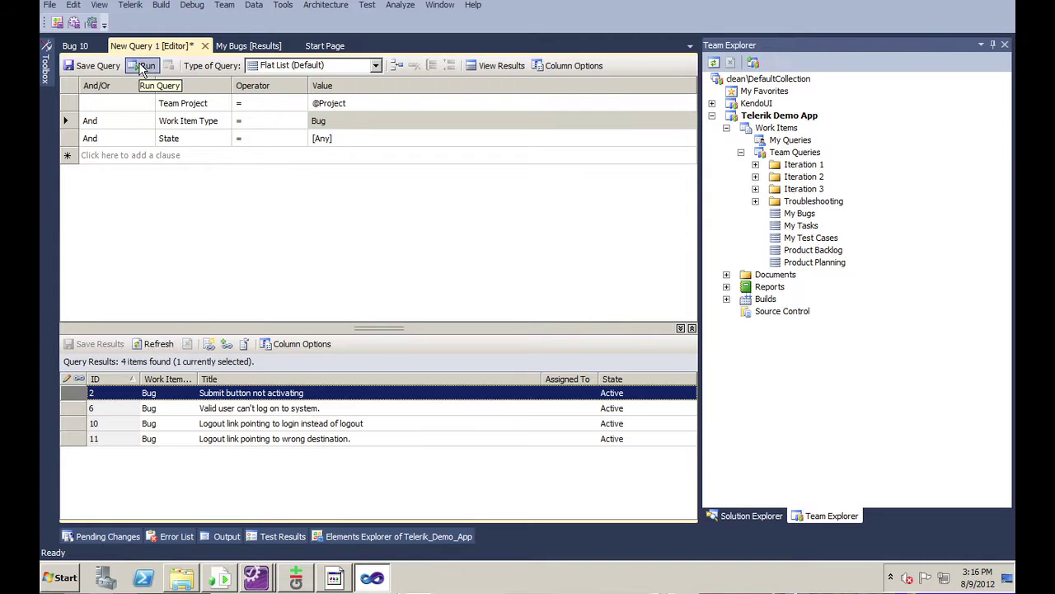
{"action": "left_click", "coordinate": [133, 444]}
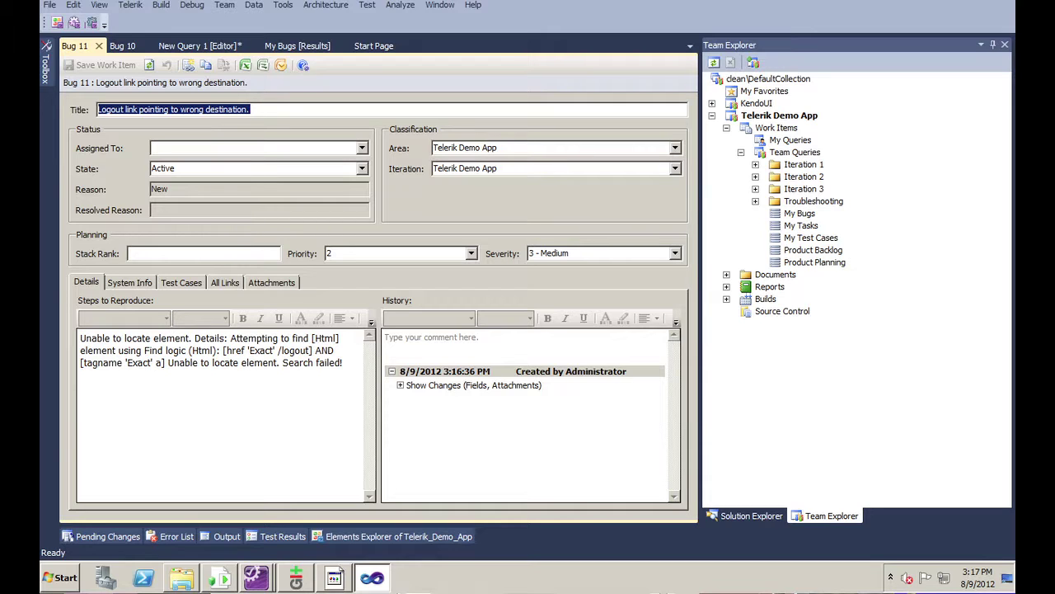
{"action": "left_click", "coordinate": [257, 578]}
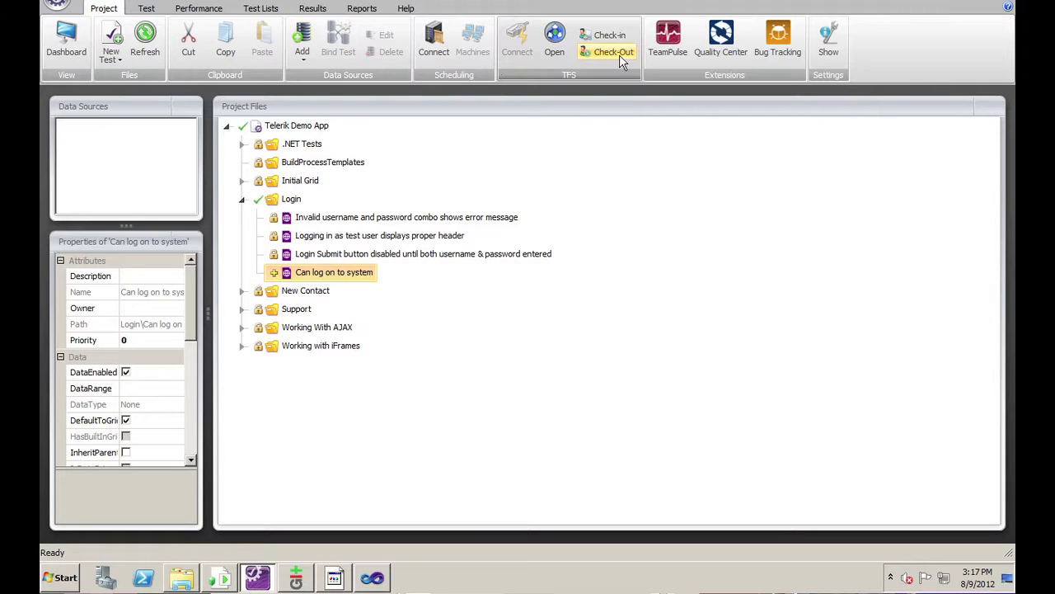
{"action": "left_click", "coordinate": [775, 39]}
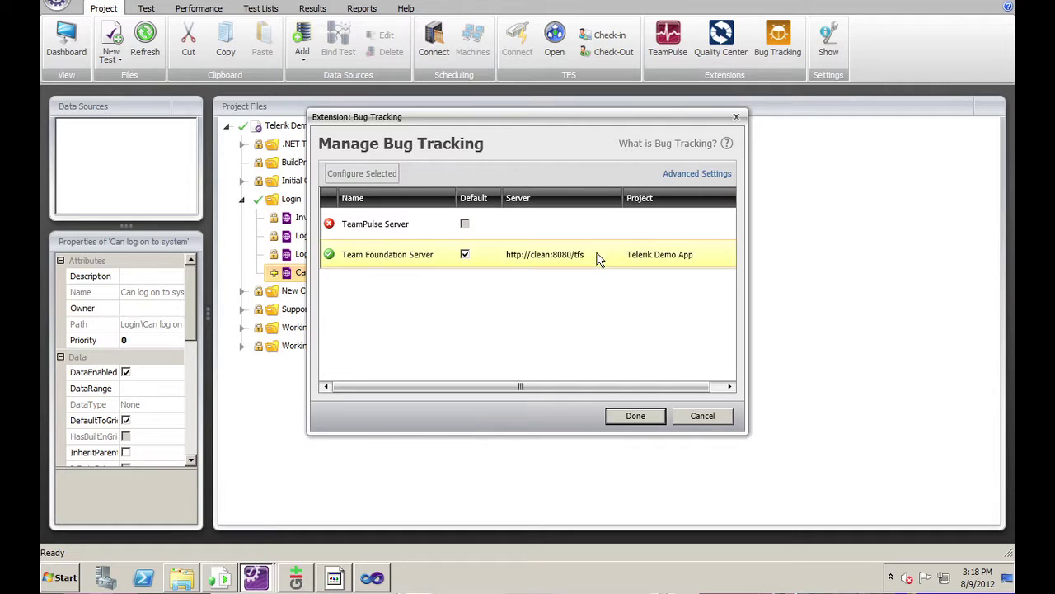
{"action": "left_click", "coordinate": [537, 258]}
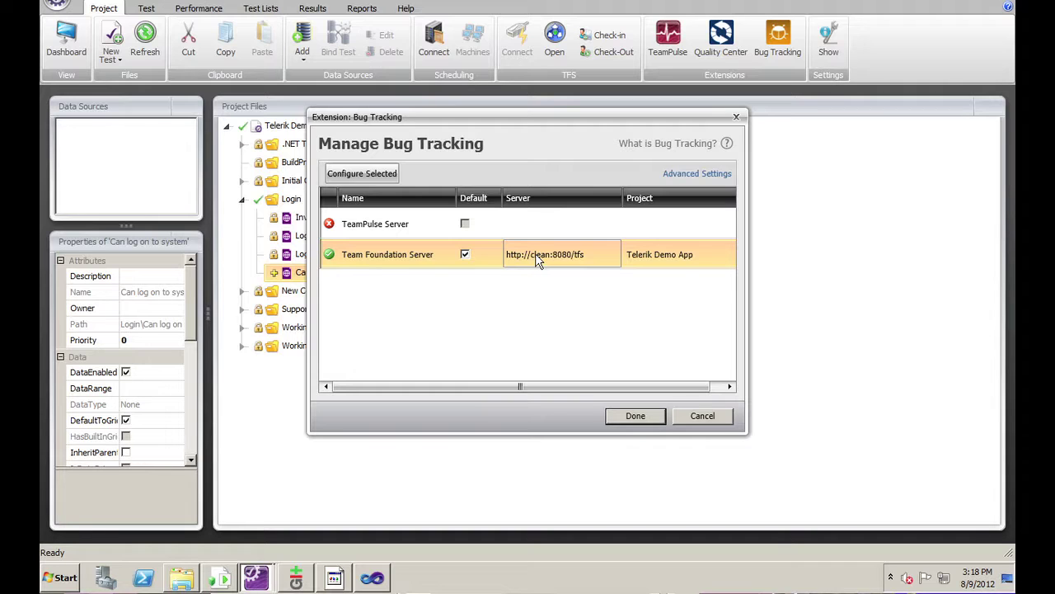
{"action": "left_click", "coordinate": [371, 176]}
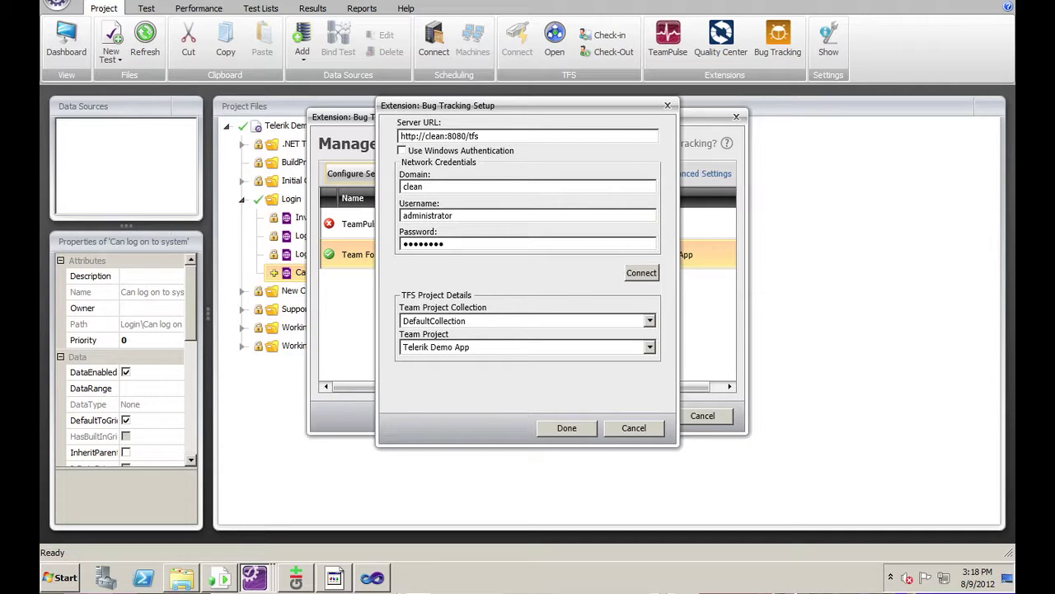
{"action": "left_click_drag", "start_coordinate": [479, 136], "coordinate": [380, 130]}
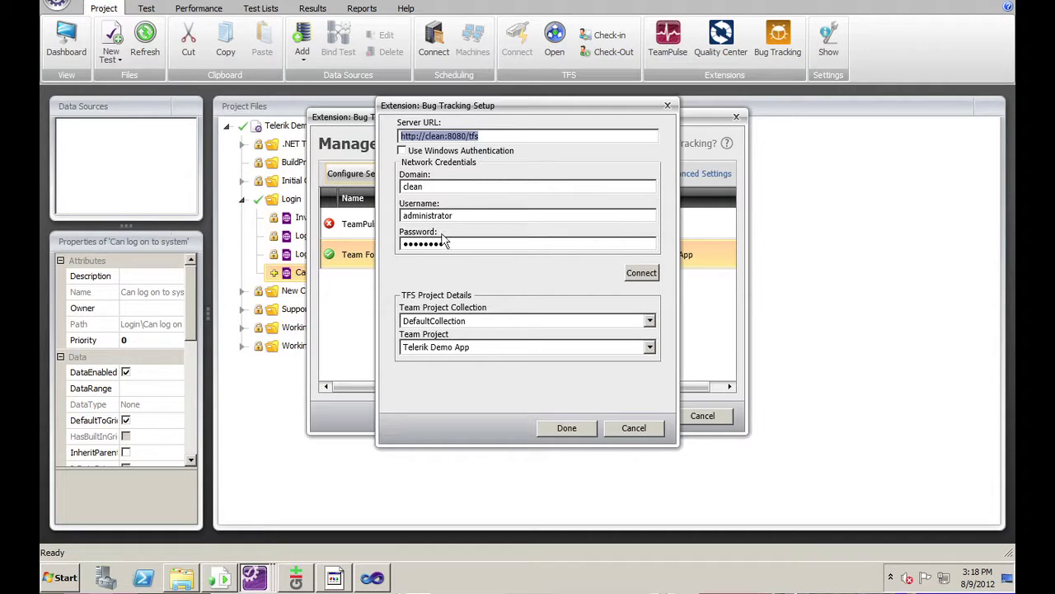
{"action": "left_click", "coordinate": [641, 274]}
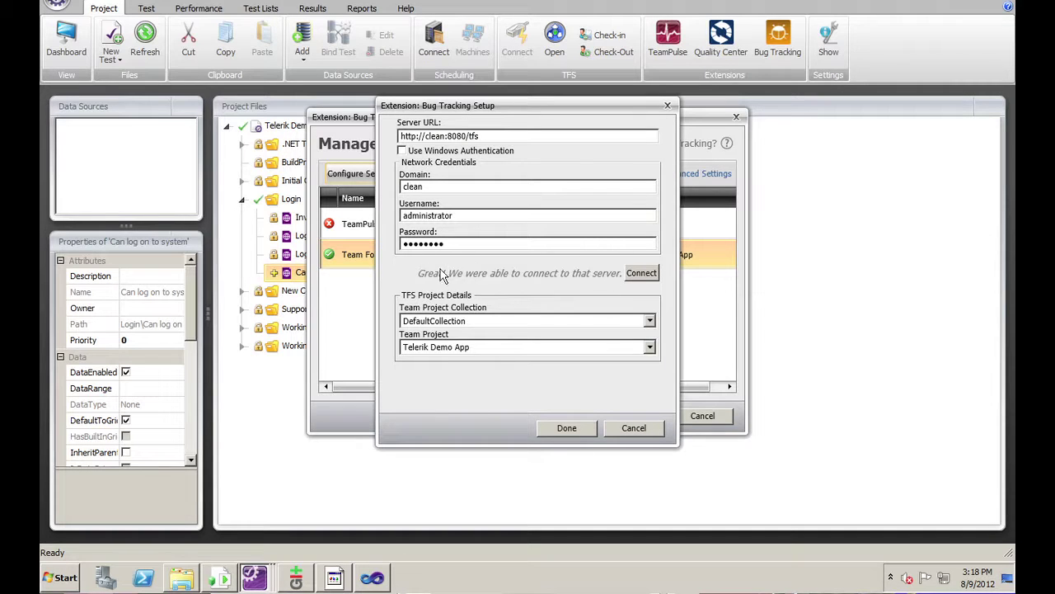
Choose the DefaultCollection project collection and the Telerik Demo App team project, and save the bug tracking configuration.
{"action": "left_click", "coordinate": [652, 325]}
{"action": "left_click", "coordinate": [621, 332]}
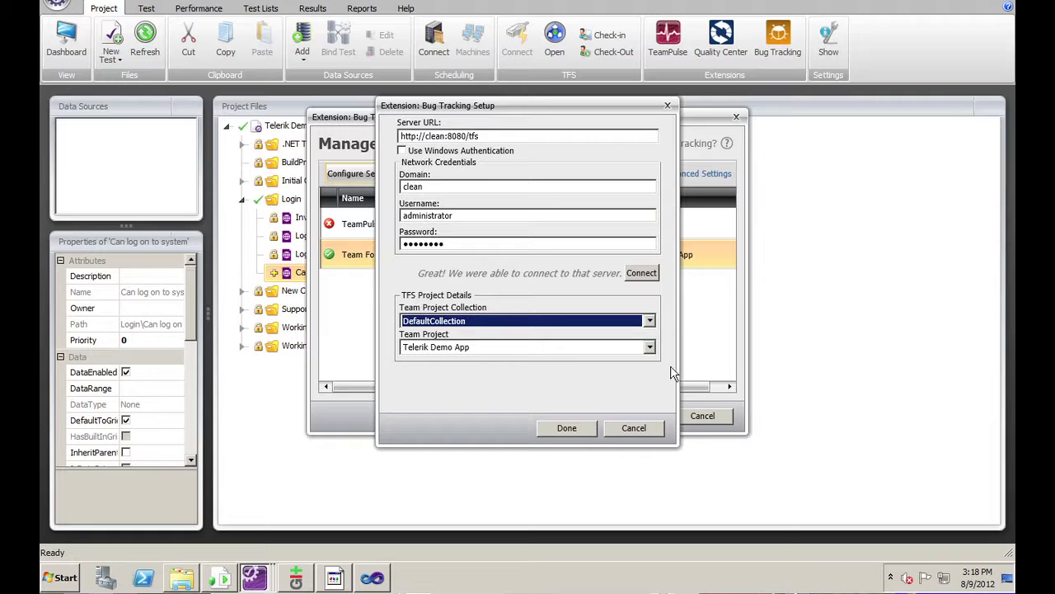
{"action": "left_click", "coordinate": [650, 347]}
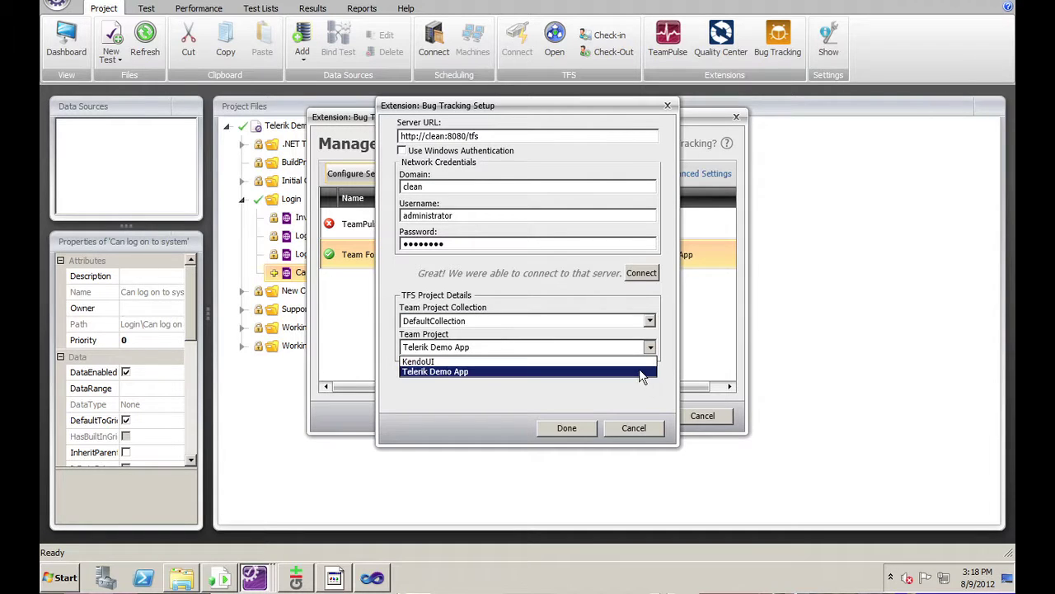
{"action": "left_click", "coordinate": [432, 373]}
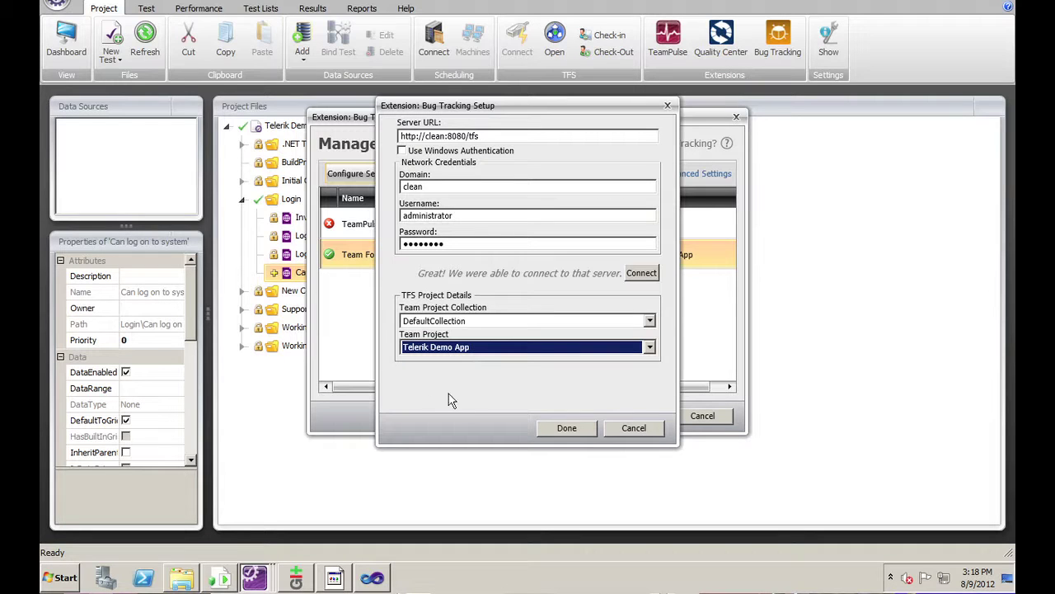
{"action": "left_click", "coordinate": [567, 430]}
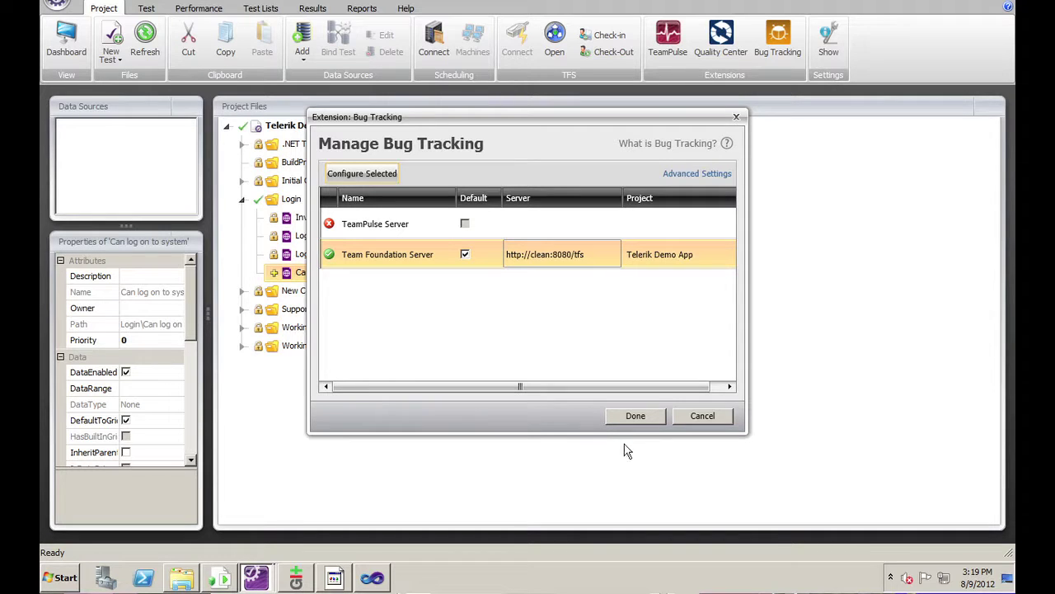
{"action": "left_click", "coordinate": [629, 417]}
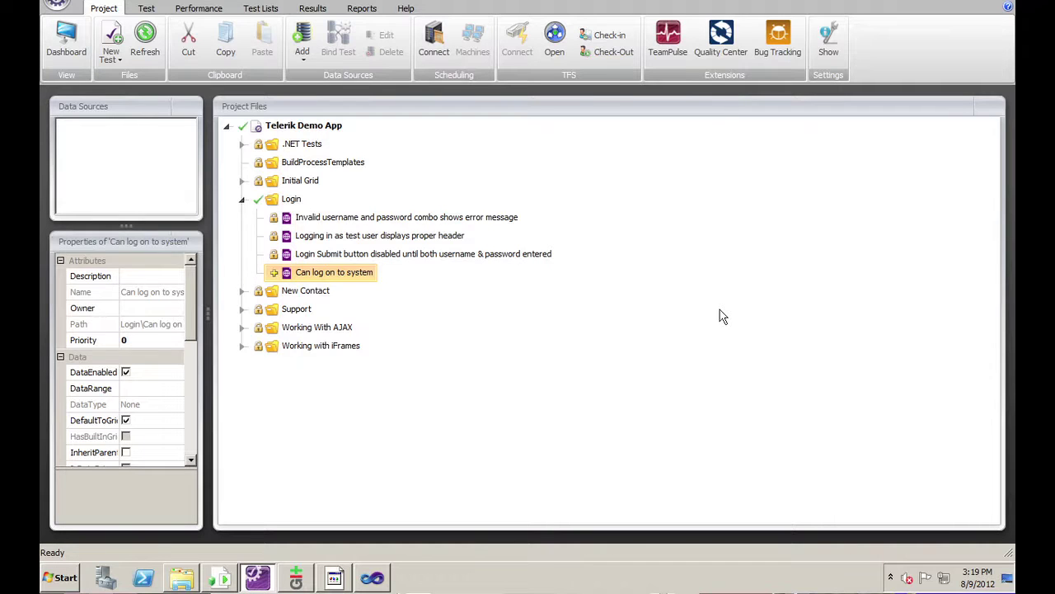
{"action": "key", "text": "super+Tab"}
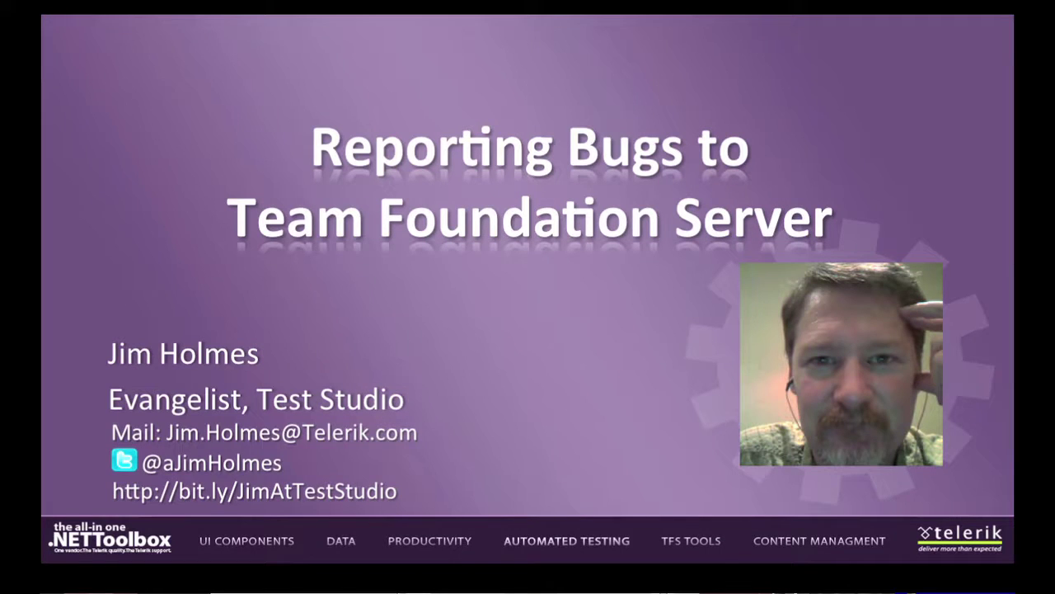